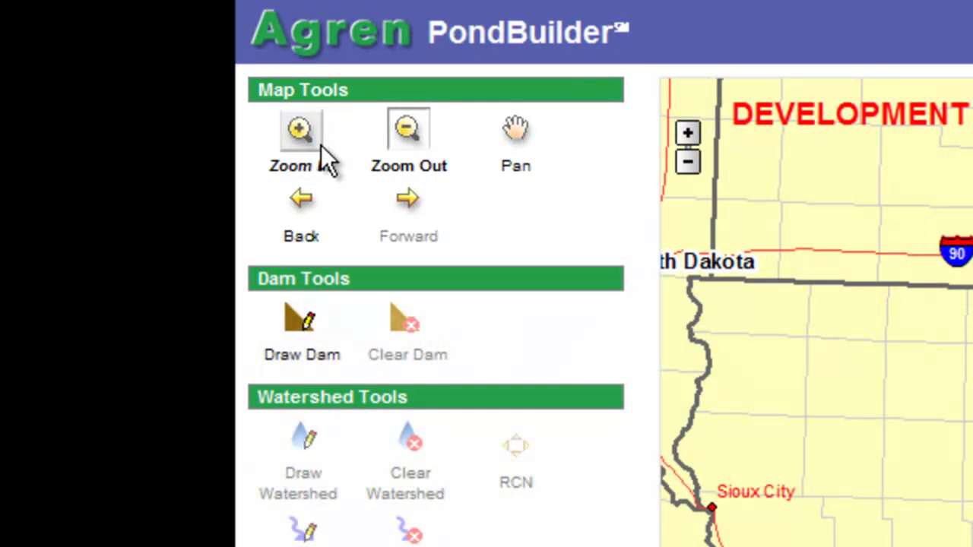
# - Zoom in on central Iowa until counties like Story, Polk and Boone are readable
pyautogui.click(301, 125)
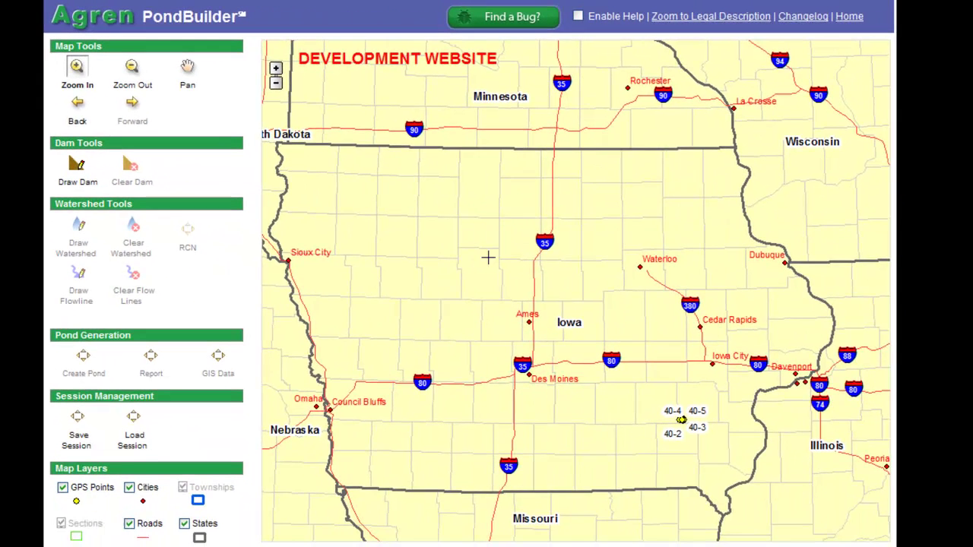
pyautogui.click(488, 257)
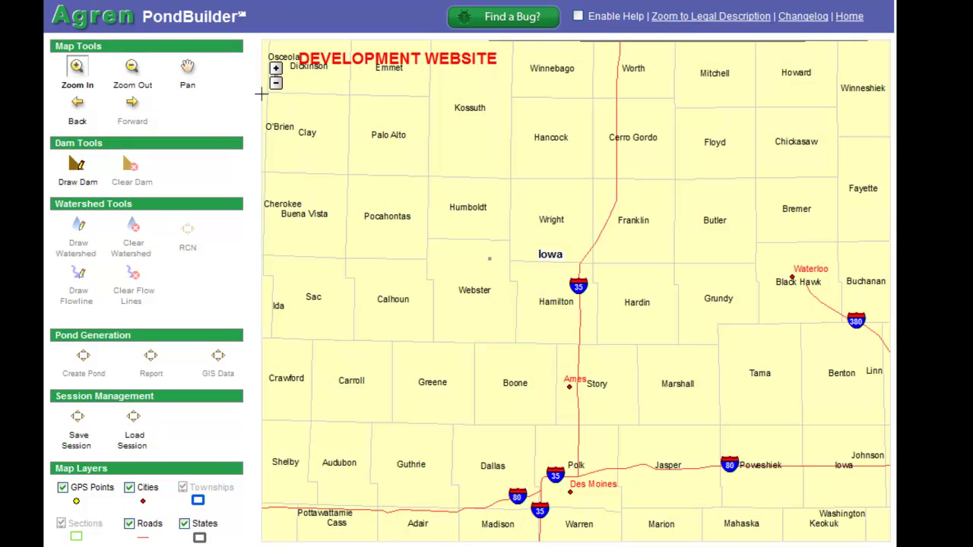
# - Zoom back out and pan so all of Iowa and its neighbouring states are centred
pyautogui.click(132, 66)
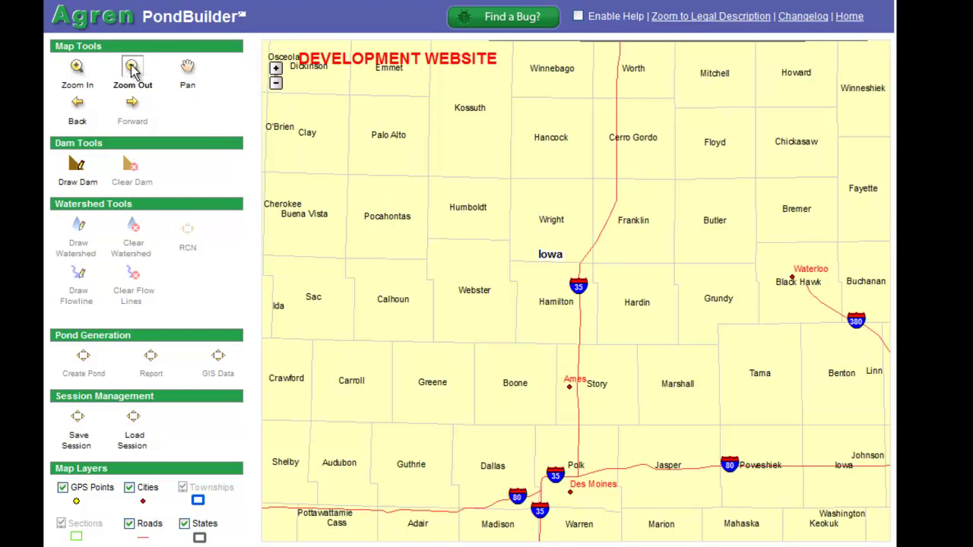
pyautogui.click(506, 268)
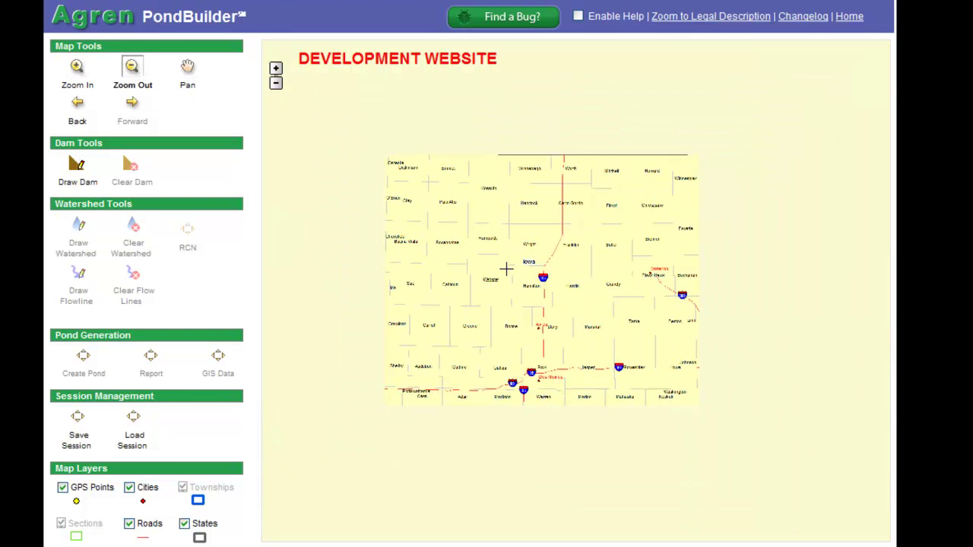
pyautogui.click(188, 69)
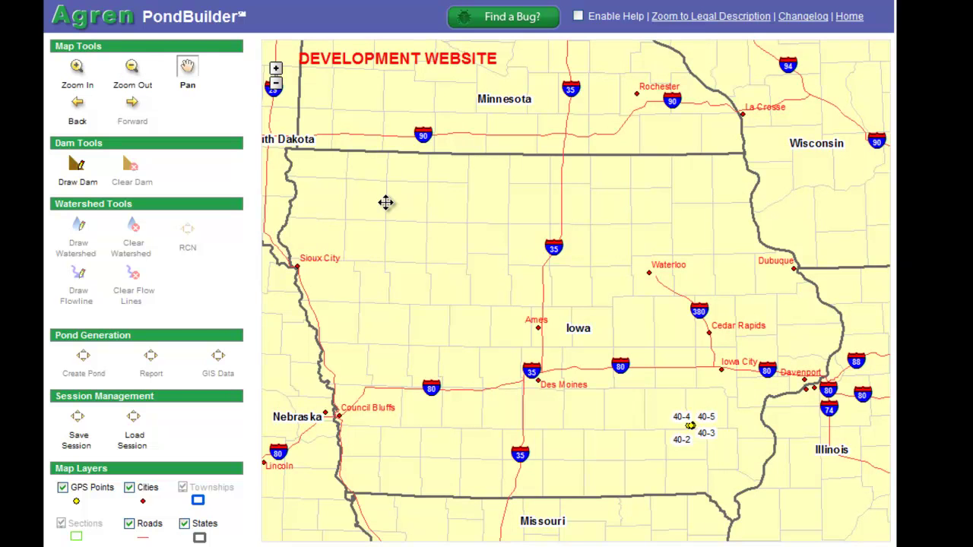
pyautogui.moveTo(386, 202); pyautogui.dragTo(405, 175)
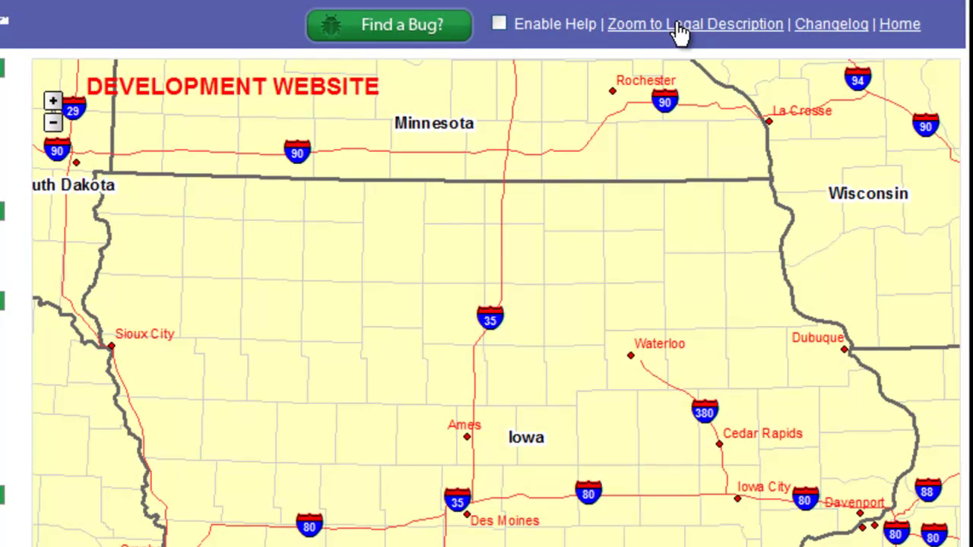
# - Search the legal description Section 35, Township 82N, Range 33W and zoom to it
pyautogui.click(678, 32)
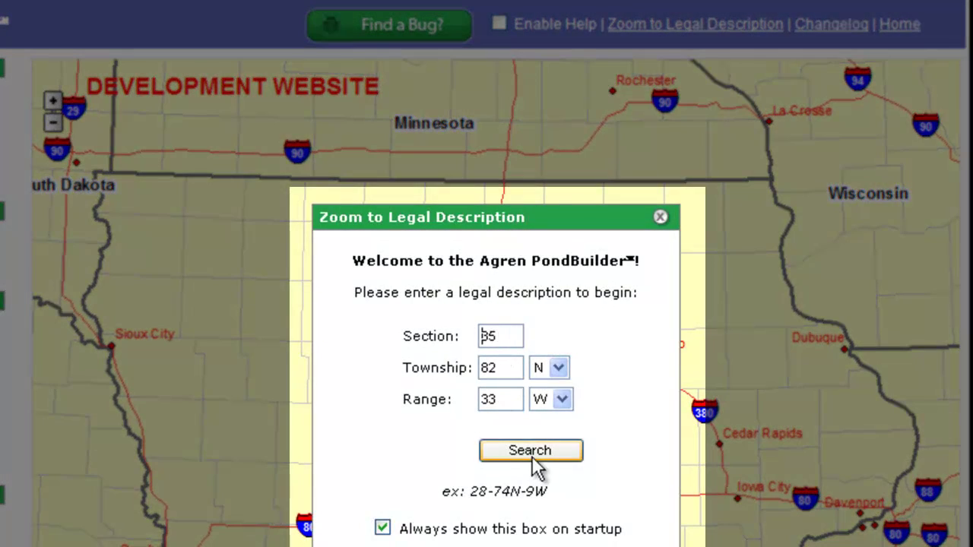
pyautogui.click(532, 449)
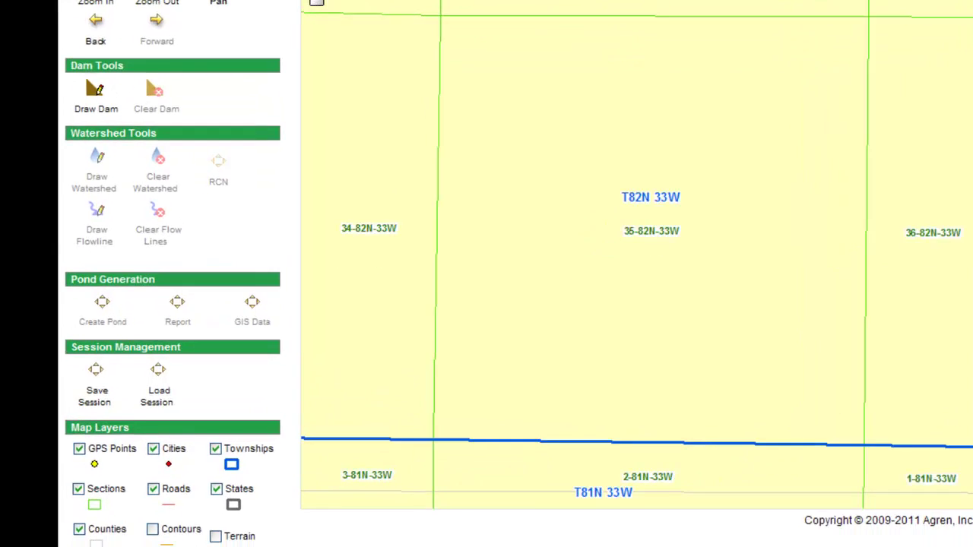
# - Turn on the Imagery and Contours map layers around section 35-82N-33W
pyautogui.click(45, 524)
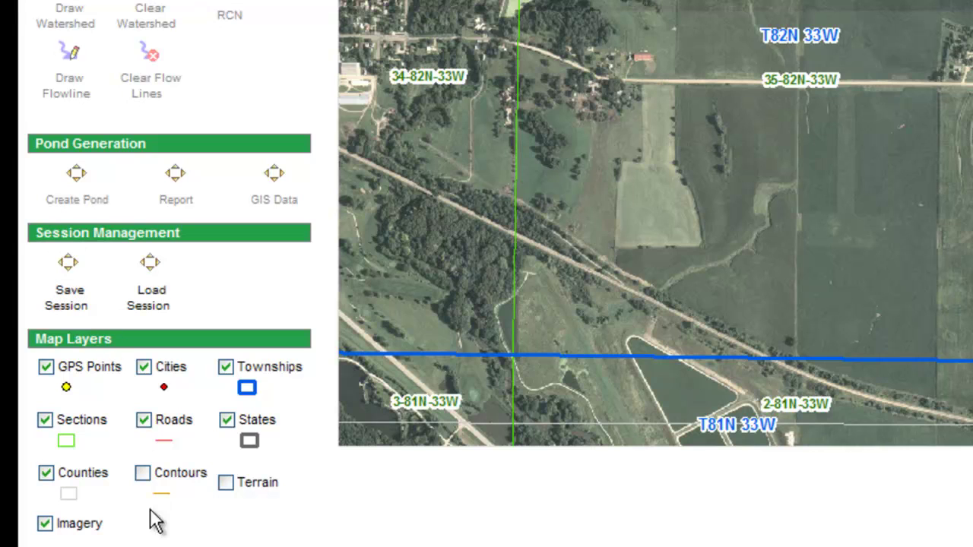
pyautogui.click(143, 474)
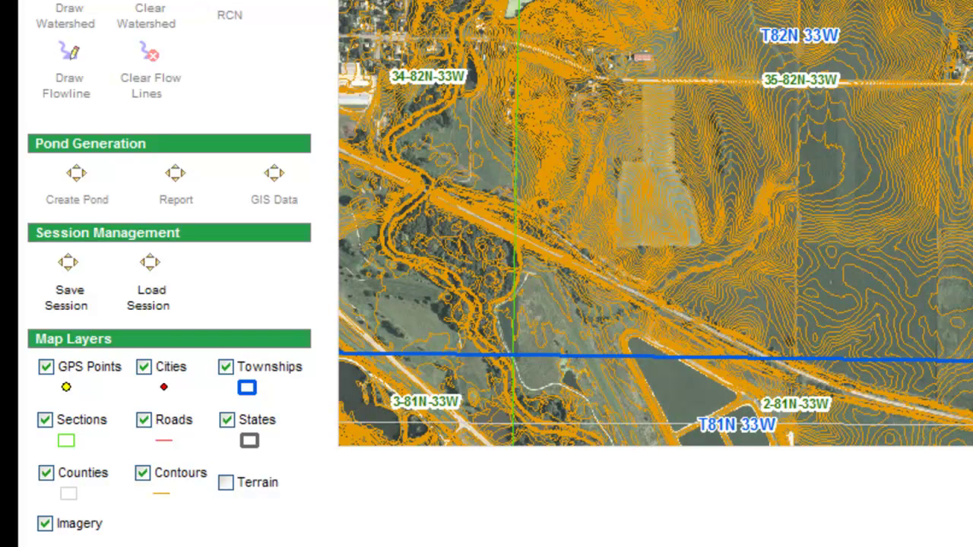
# - Enable the Terrain layer to show grayscale shaded relief beneath the orange contours
pyautogui.click(226, 483)
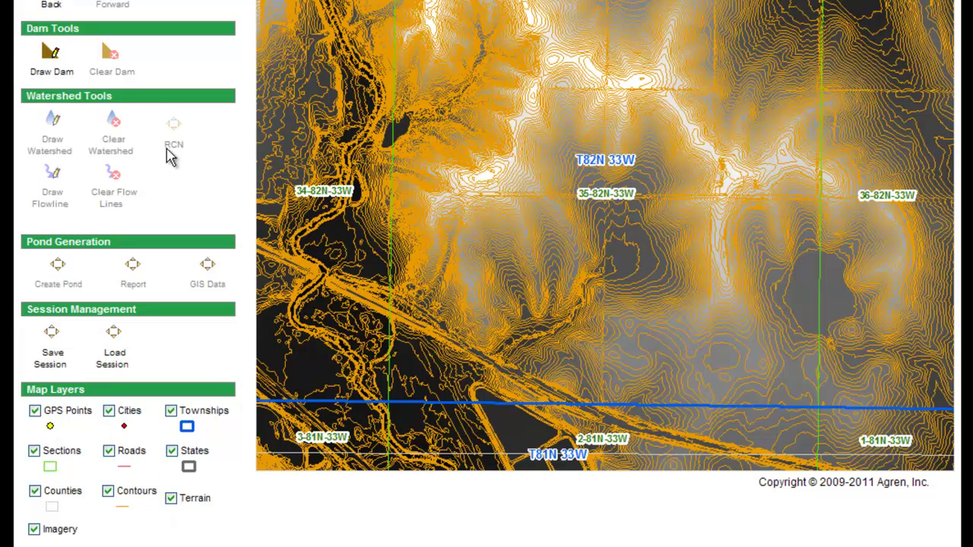
# - Draw a two-point dam line across the drainage in section 35, then switch to Draw Watershed
pyautogui.click(51, 56)
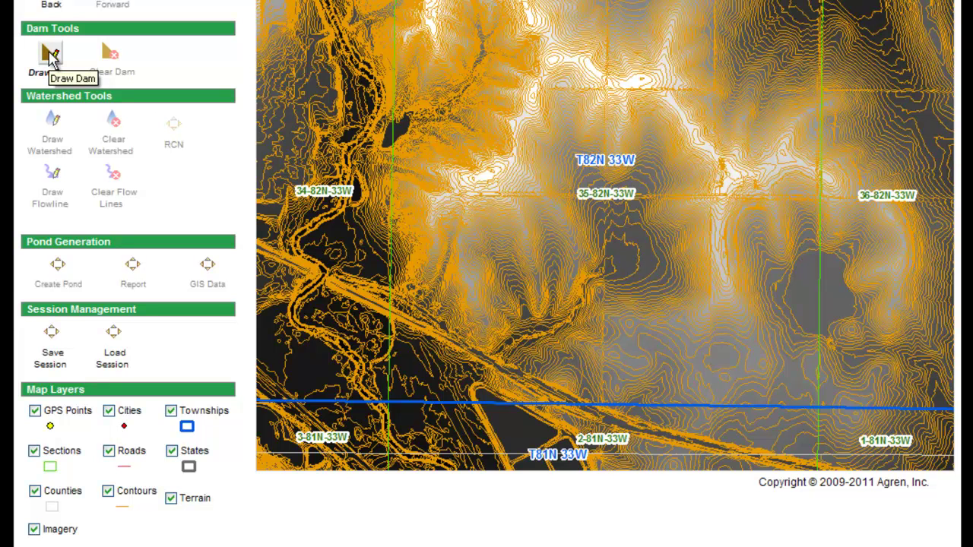
pyautogui.click(51, 56)
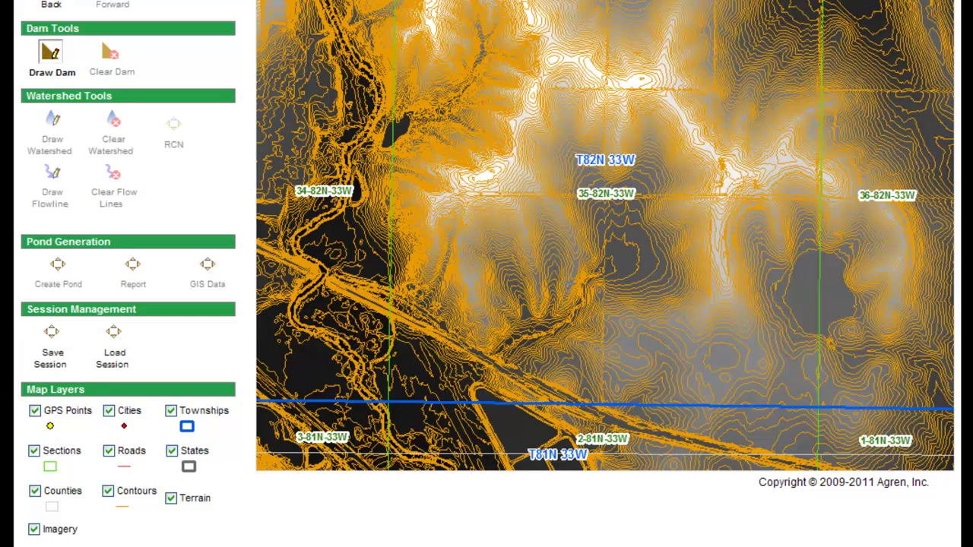
pyautogui.click(568, 285)
pyautogui.click(598, 293)
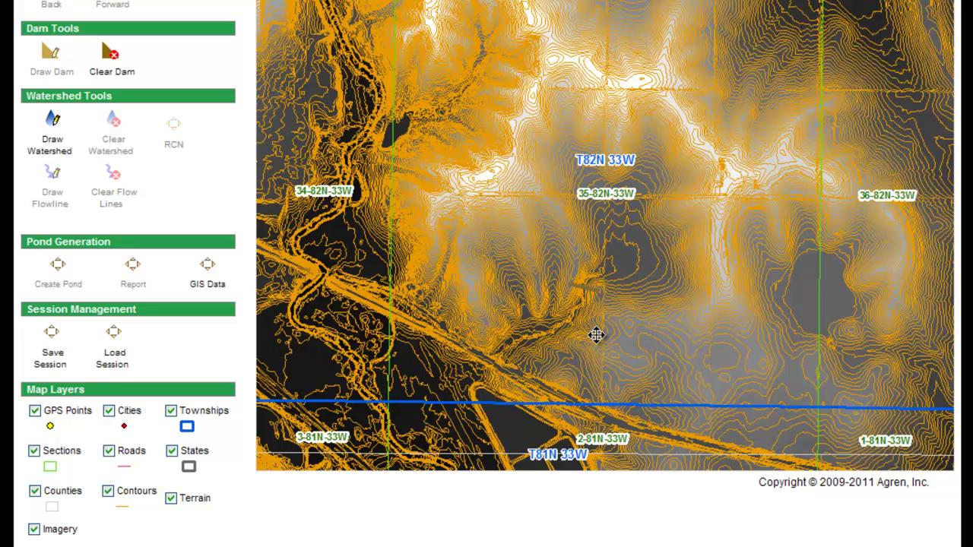
pyautogui.click(75, 146)
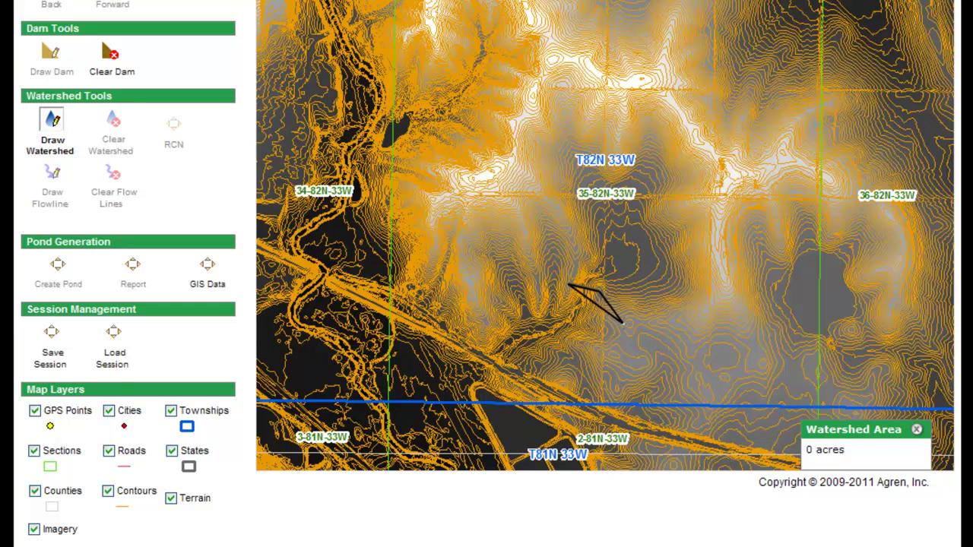
# - Start the watershed outline at the dam and trace it up the east and northeast ridges
pyautogui.click(624, 323)
pyautogui.click(692, 323)
pyautogui.click(726, 301)
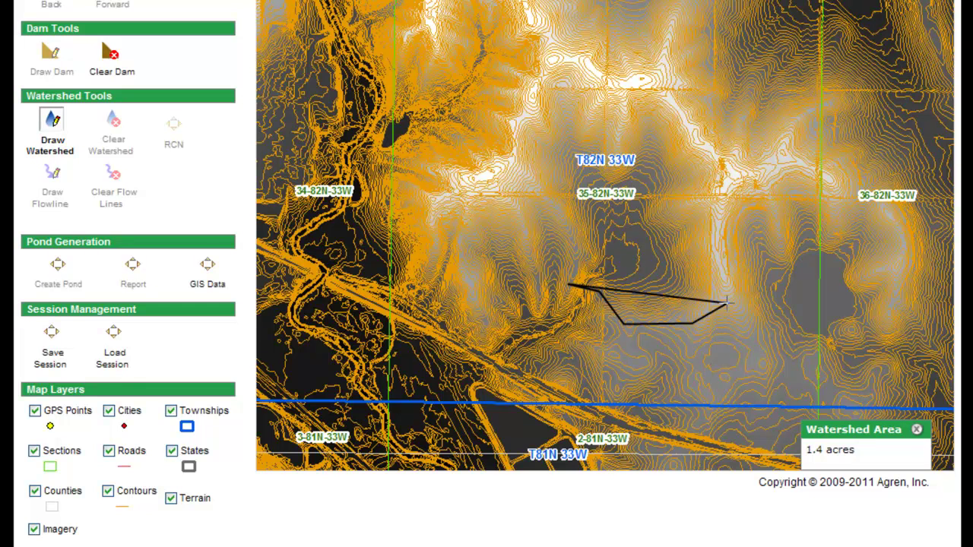
pyautogui.click(722, 249)
pyautogui.click(723, 196)
pyautogui.click(722, 161)
pyautogui.click(692, 131)
# - Trace the northern and western ridges and close the outline at the dam, enclosing 136 acres
pyautogui.click(652, 79)
pyautogui.click(618, 74)
pyautogui.click(572, 60)
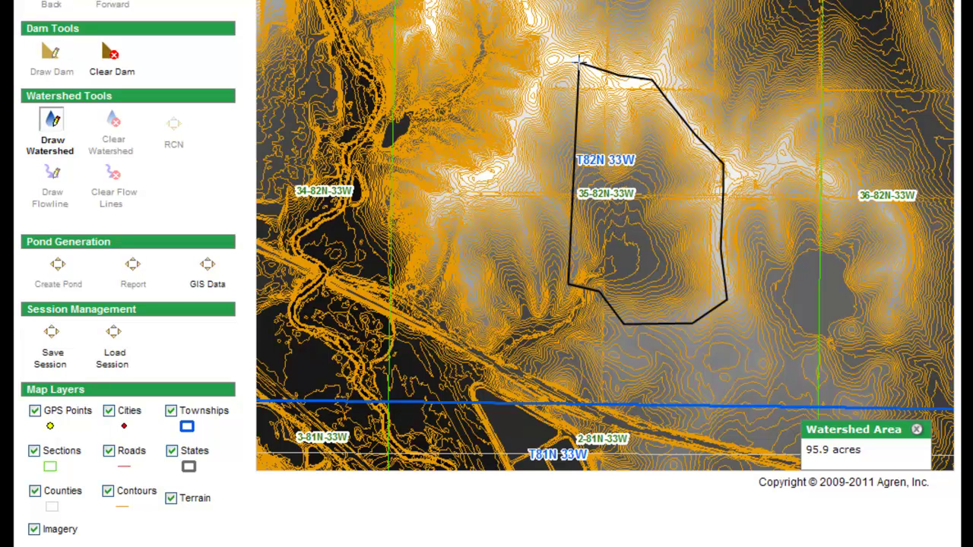
pyautogui.click(545, 66)
pyautogui.click(532, 91)
pyautogui.click(522, 133)
pyautogui.click(509, 163)
pyautogui.click(498, 171)
pyautogui.click(485, 180)
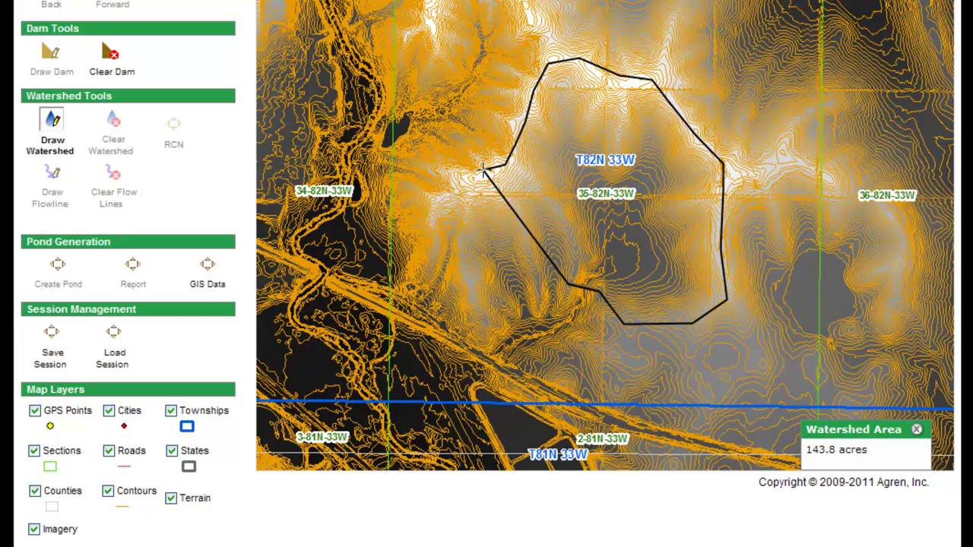
pyautogui.click(500, 204)
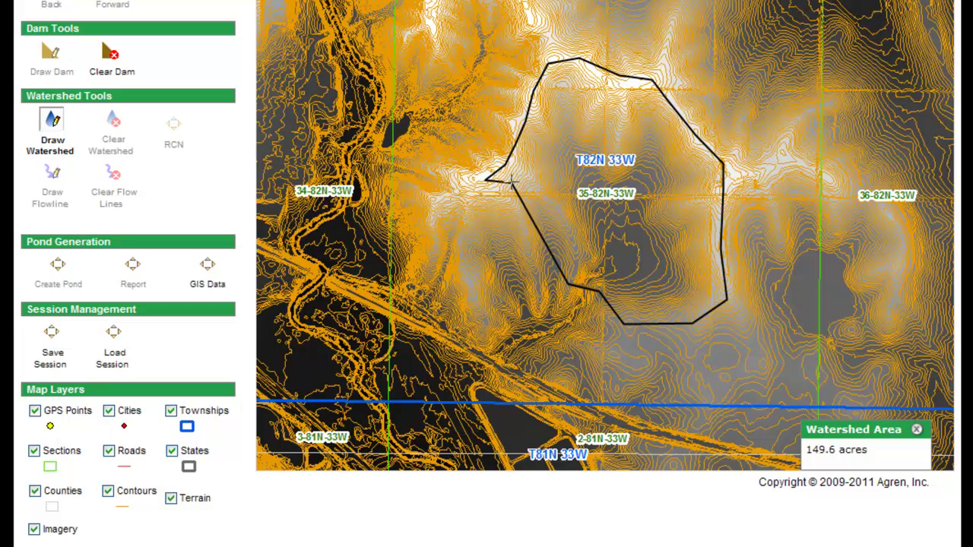
pyautogui.click(562, 215)
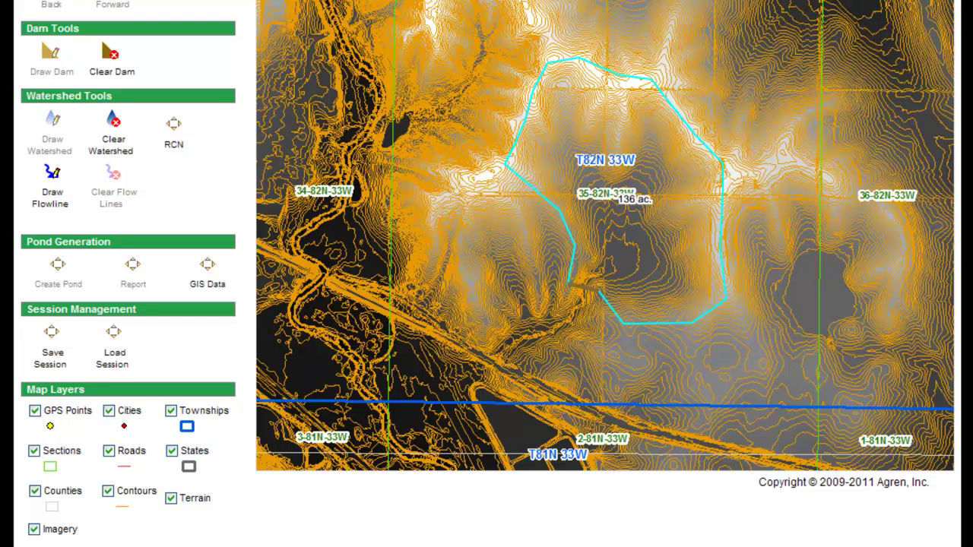
# - Hide the Terrain layer and zoom closely onto the 136-acre watershed over imagery and contours
pyautogui.click(172, 500)
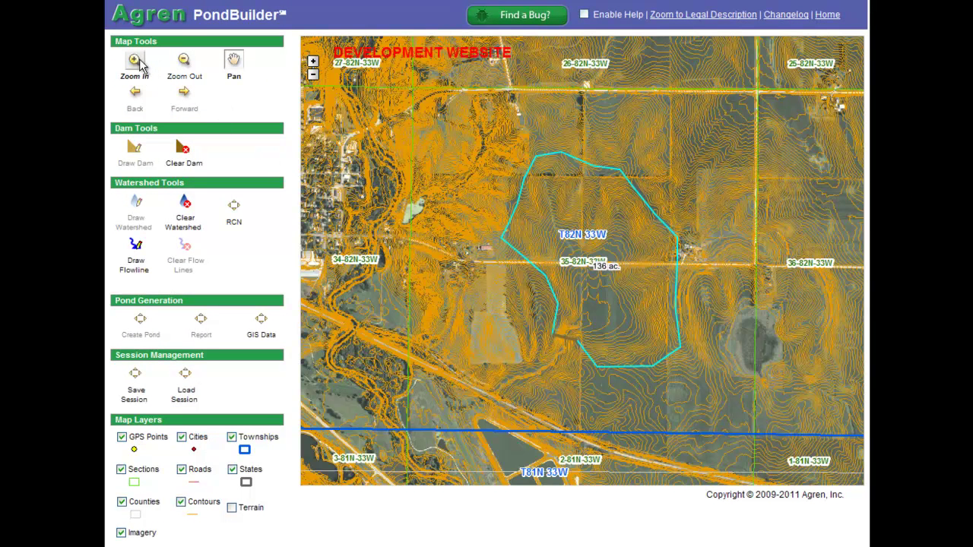
pyautogui.click(134, 61)
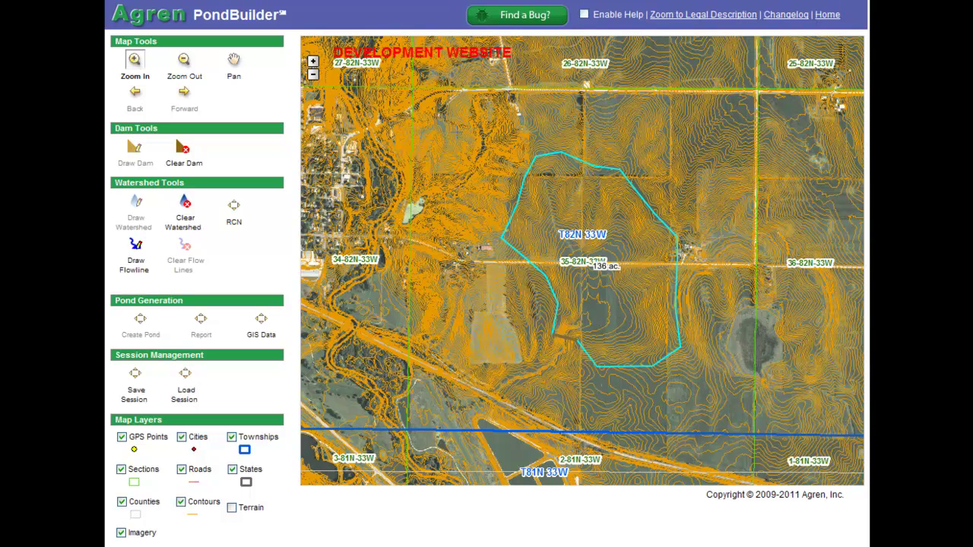
pyautogui.moveTo(458, 134); pyautogui.dragTo(724, 412)
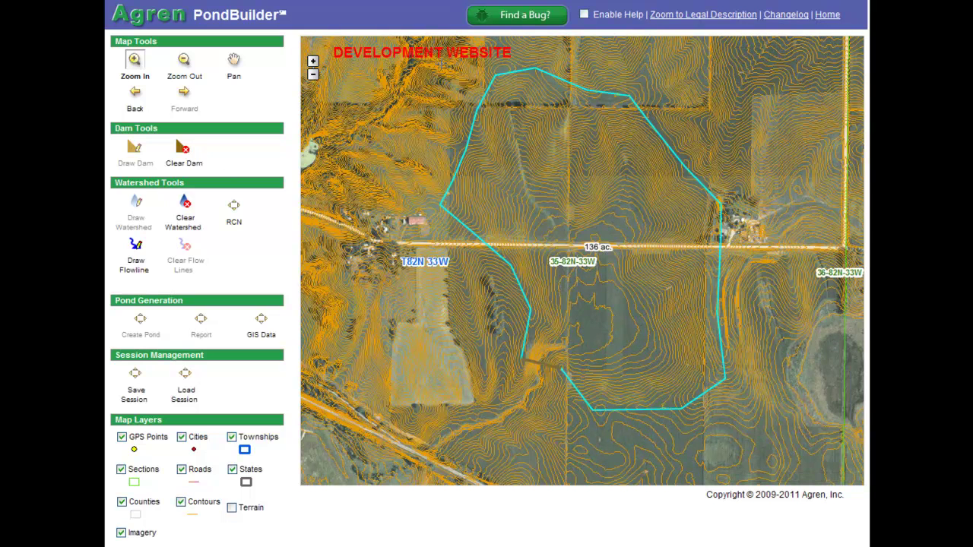
pyautogui.moveTo(443, 65); pyautogui.dragTo(762, 450)
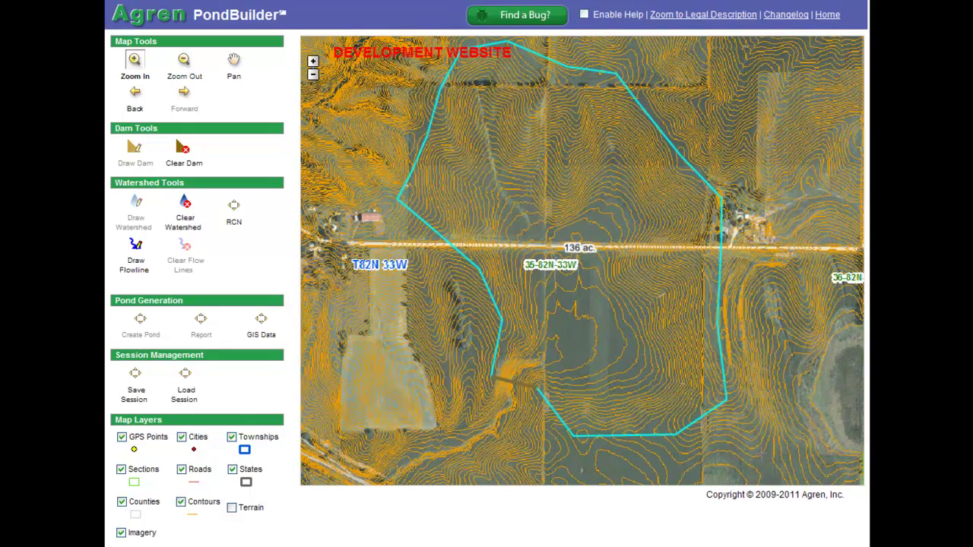